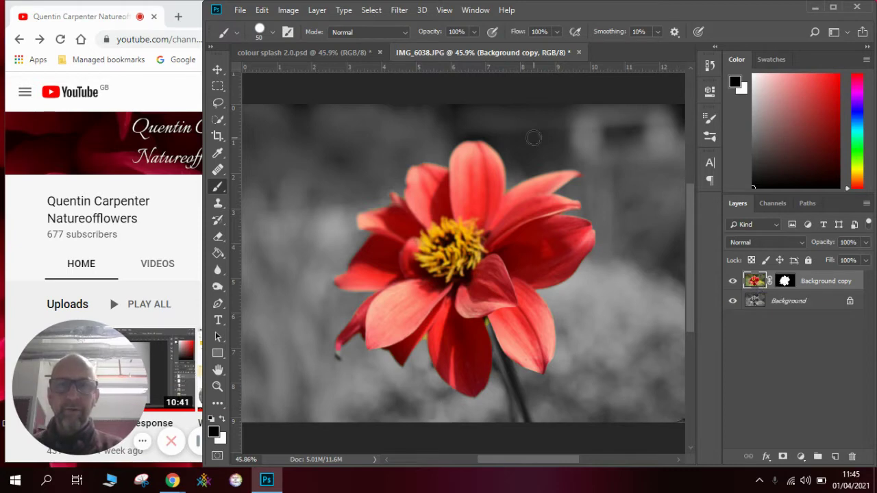
In colour splash 2.0.psd, duplicate the Background layer as 'Background copy', then reselect Background.
left_click(342, 53)
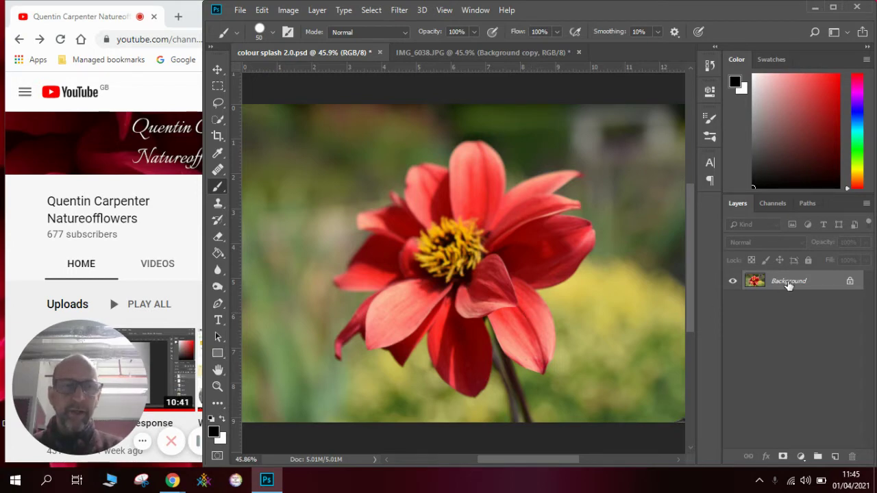
right_click(789, 285)
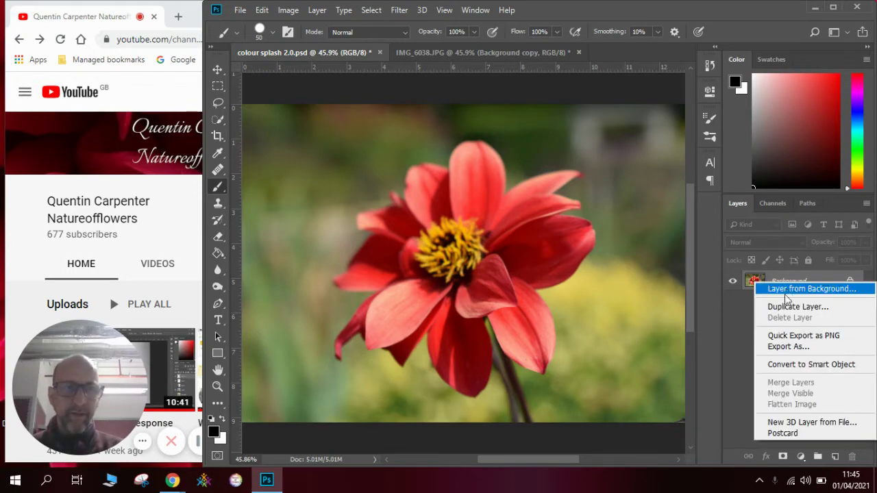
left_click(789, 309)
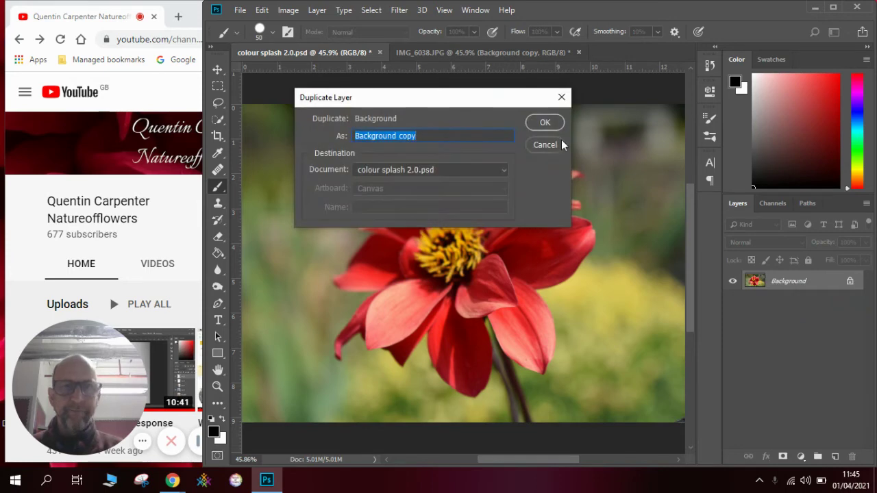
left_click(544, 122)
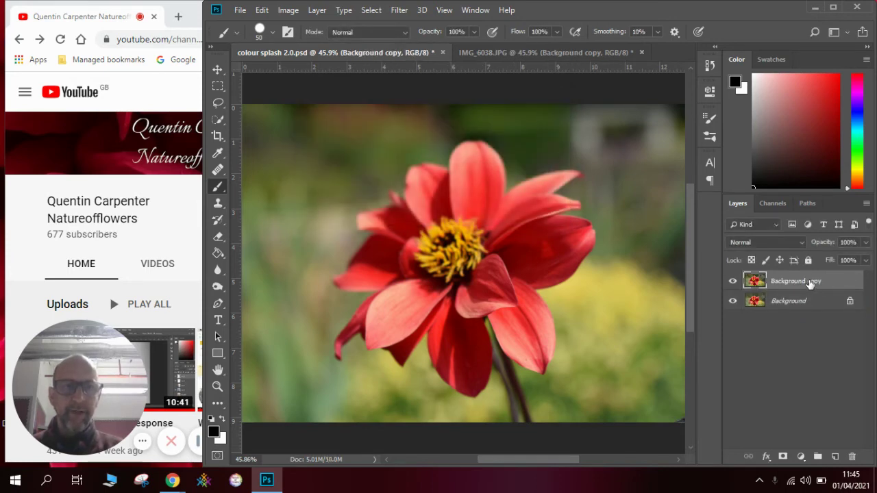
left_click(789, 304)
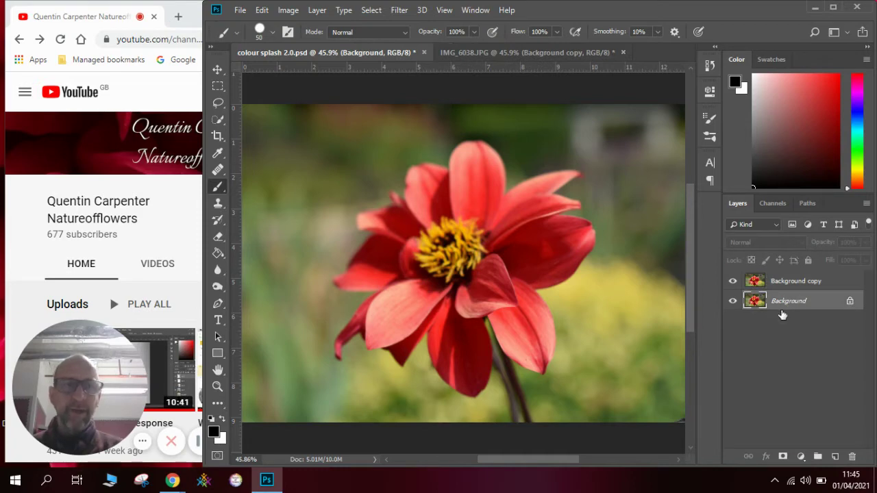
Apply a default Black & White conversion to Background, toggling the colour copy's visibility to check.
left_click(288, 11)
mouse_move(296, 42)
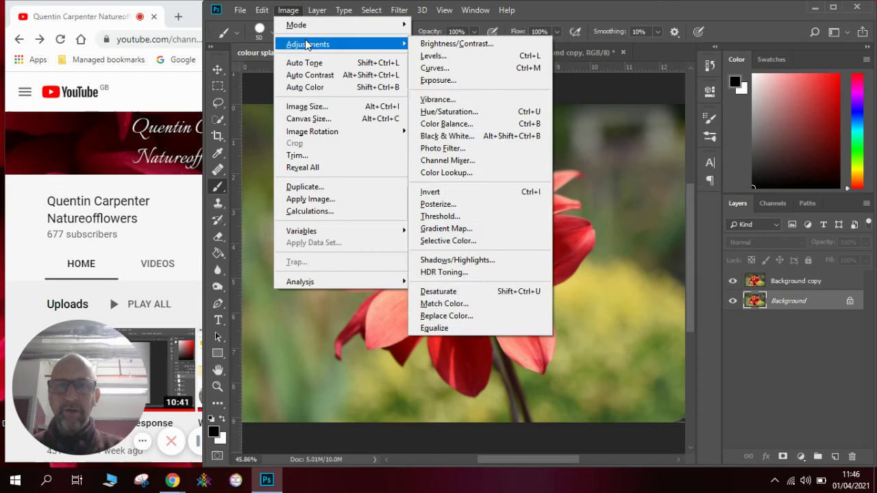
left_click(455, 135)
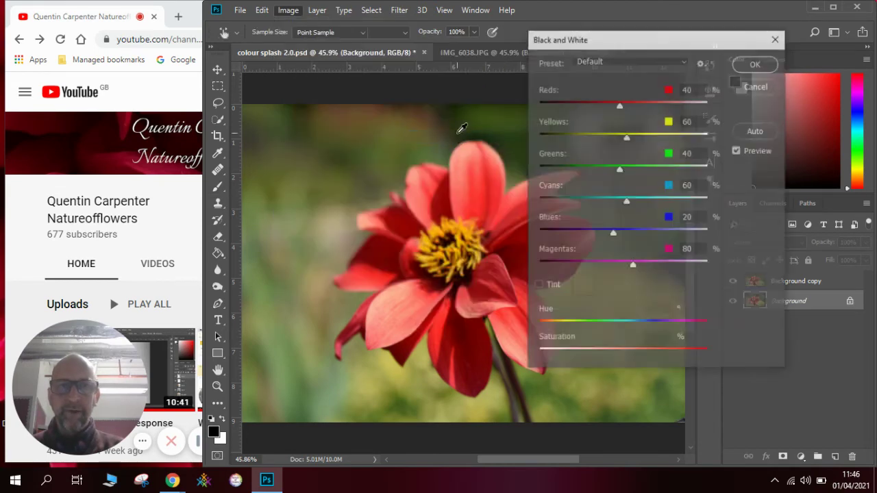
left_click(748, 63)
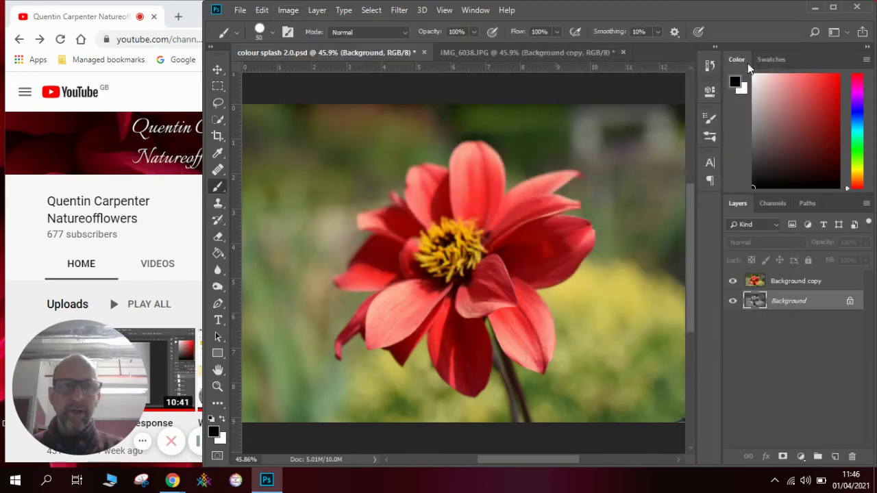
left_click(731, 284)
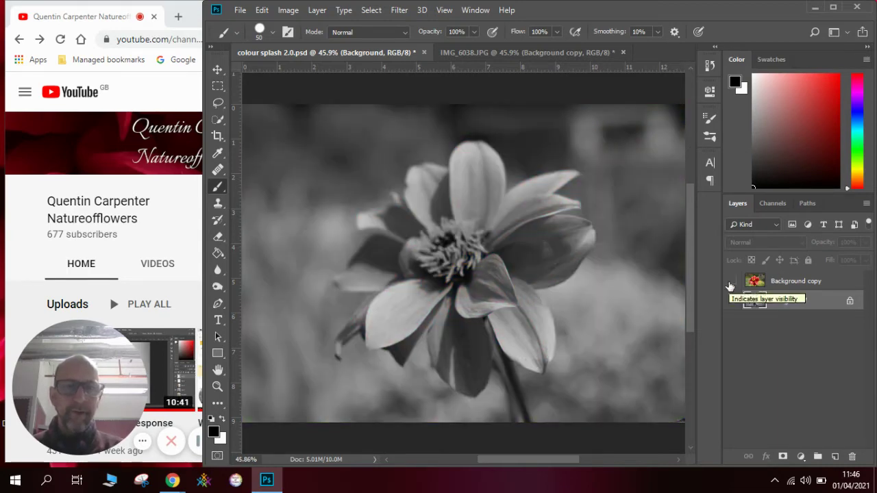
left_click(731, 284)
Rename the Background copy layer to 'Flower' and keep it as the active layer.
left_click(798, 287)
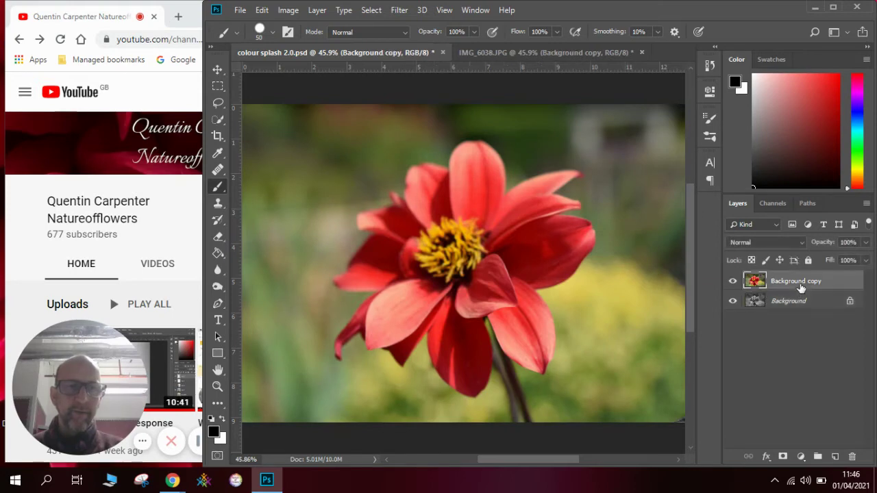
double_click(809, 283)
type("Flower")
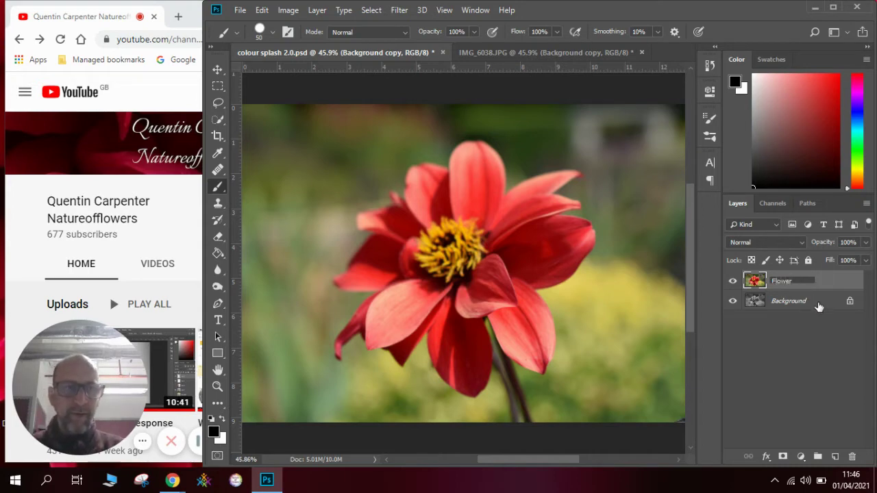
left_click(820, 304)
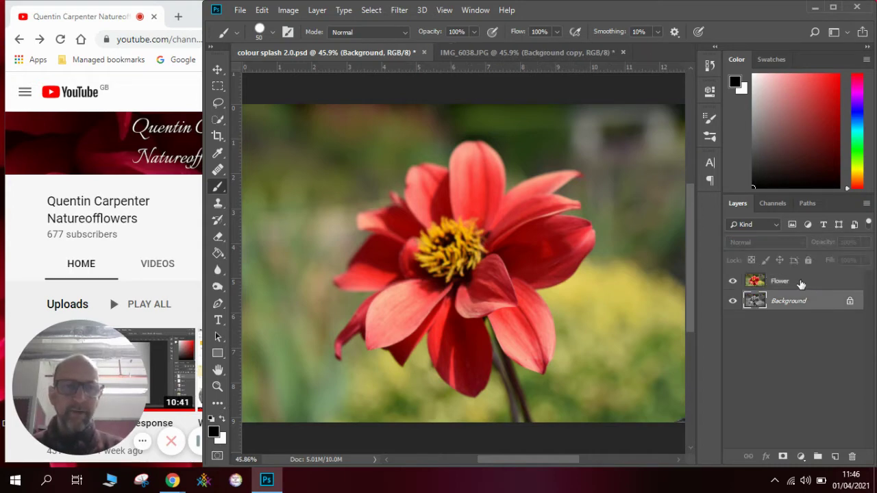
left_click(801, 284)
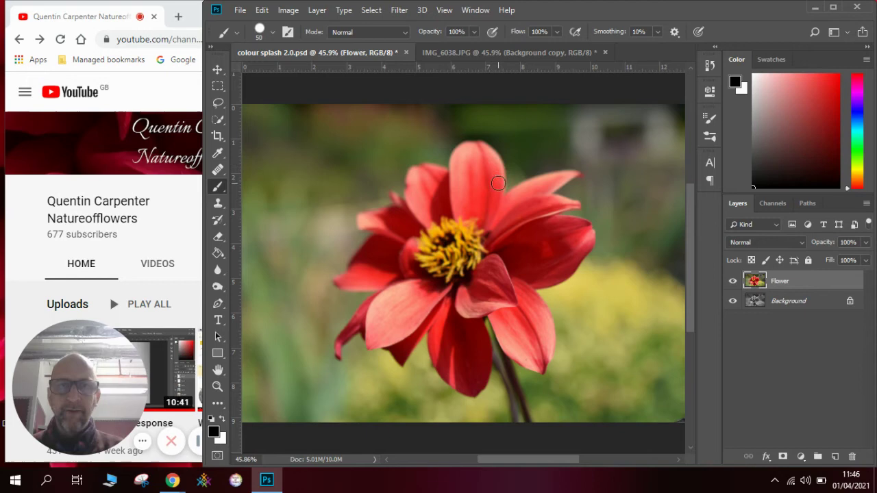
Use Select > Subject on the Flower layer to select the red dahlia.
left_click(373, 11)
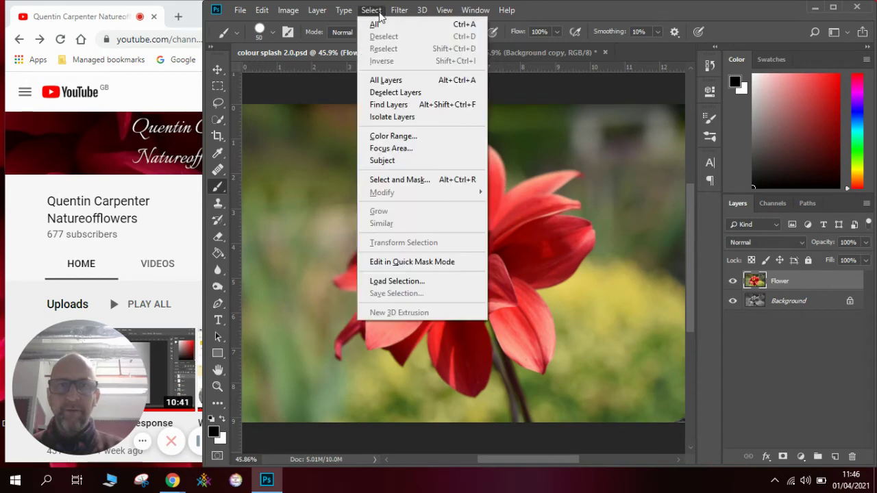
left_click(382, 162)
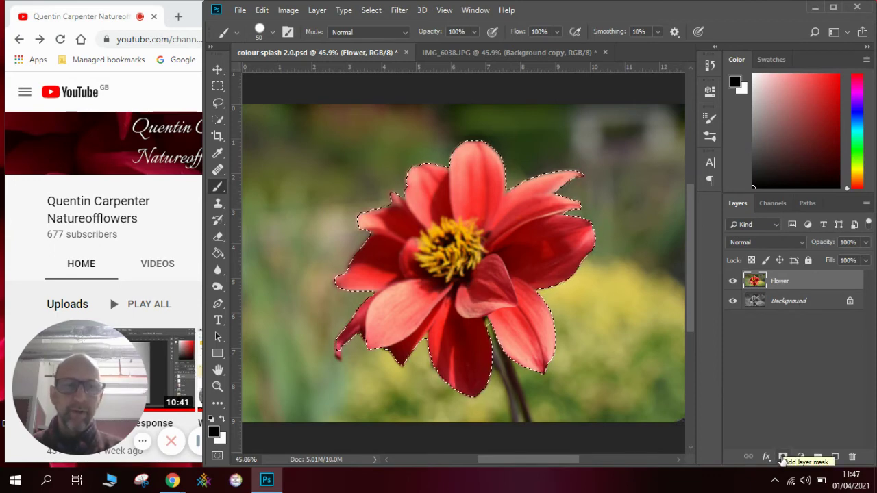
Add a layer mask to Flower from the dahlia selection, then target the layer's image thumbnail.
left_click(783, 457)
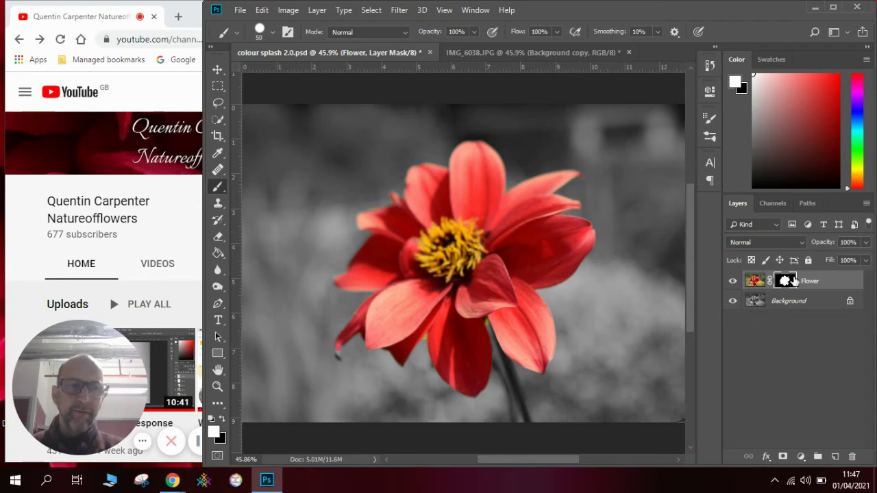
left_click(755, 282)
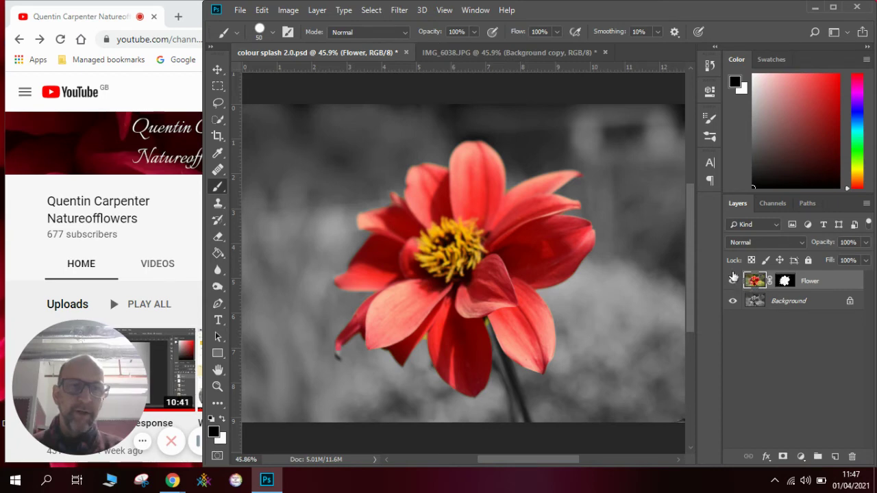
Apply Hue/Saturation to the flower with Saturation +24 and Lightness -14.
left_click(288, 10)
mouse_move(299, 44)
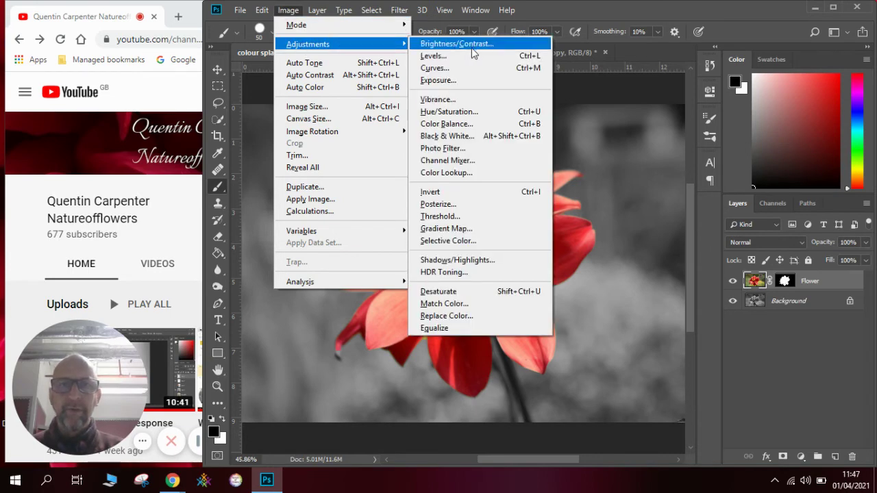
left_click(475, 111)
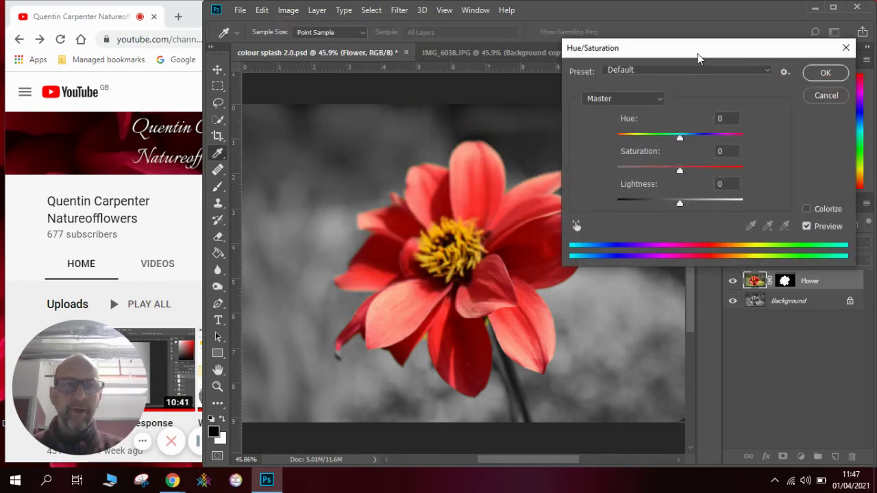
left_click_drag(697, 54, 718, 32)
left_click(702, 149)
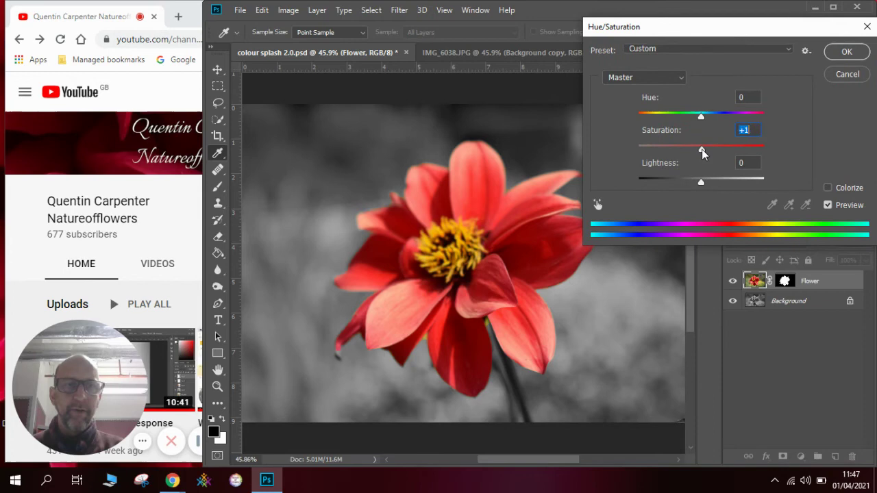
left_click_drag(702, 149, 717, 152)
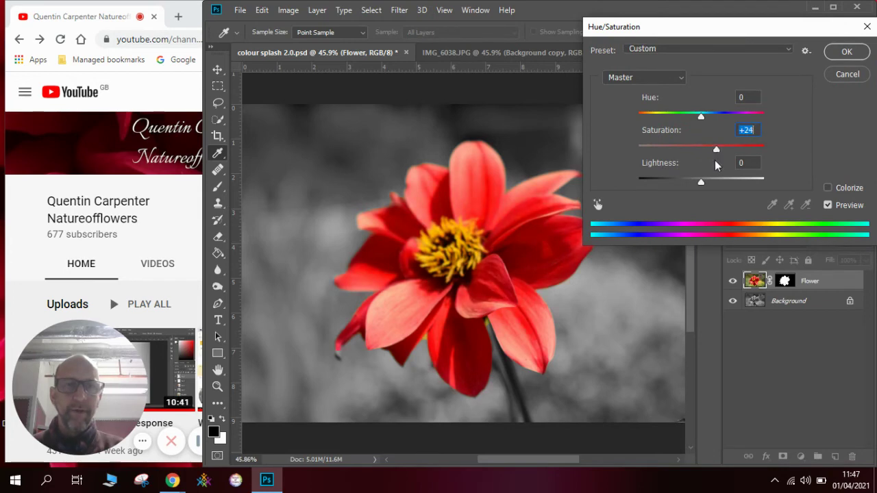
left_click_drag(700, 183, 692, 180)
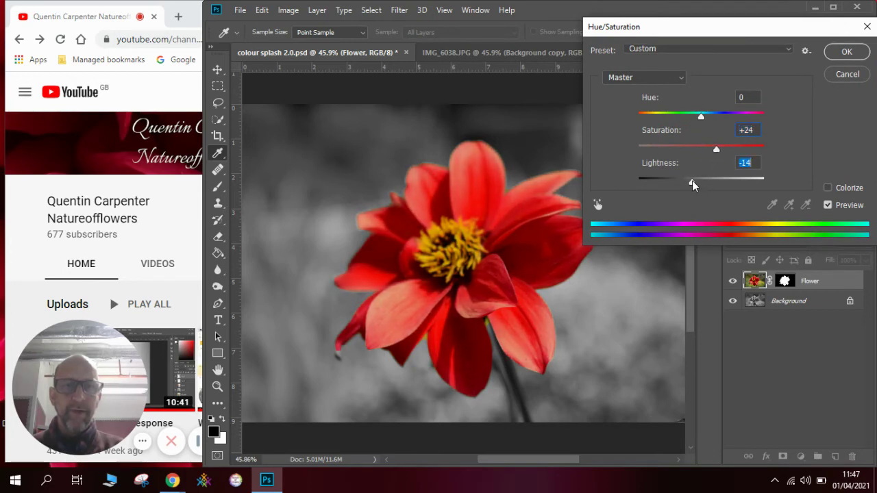
left_click(837, 58)
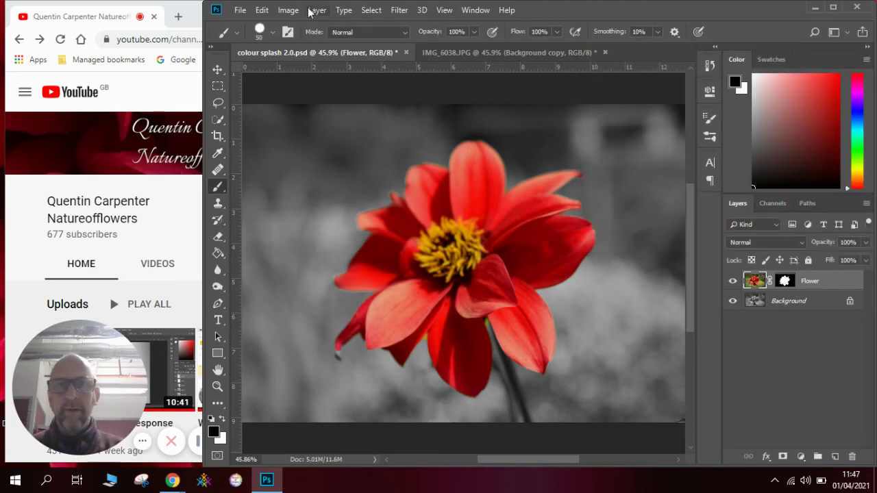
Apply Brightness/Contrast to the flower with Brightness 35 and Contrast 46.
left_click(283, 12)
mouse_move(296, 43)
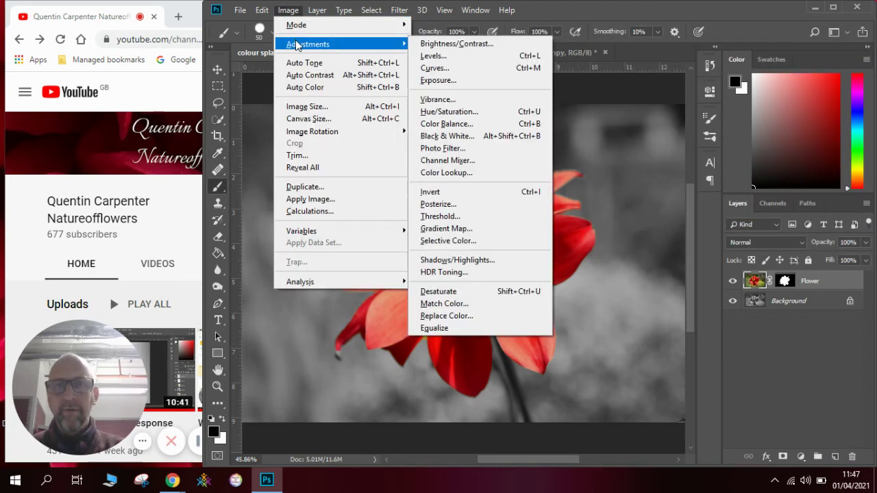
left_click(439, 45)
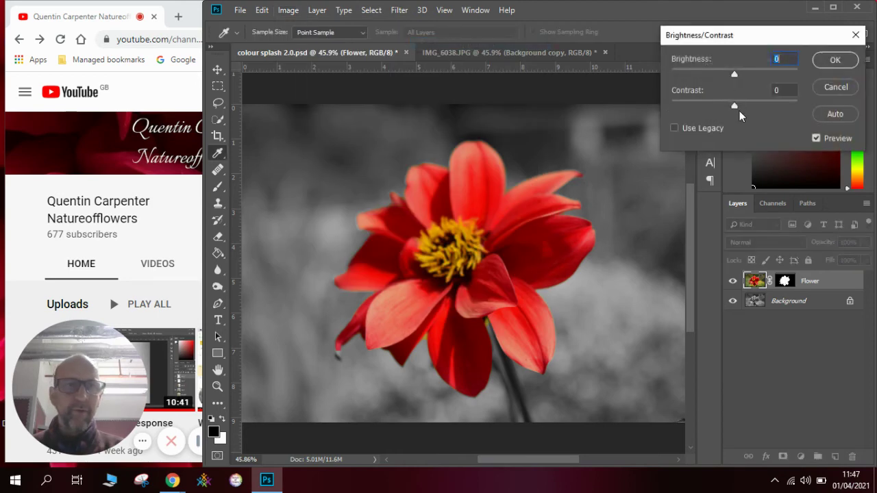
left_click_drag(741, 109, 751, 106)
left_click_drag(735, 74, 749, 73)
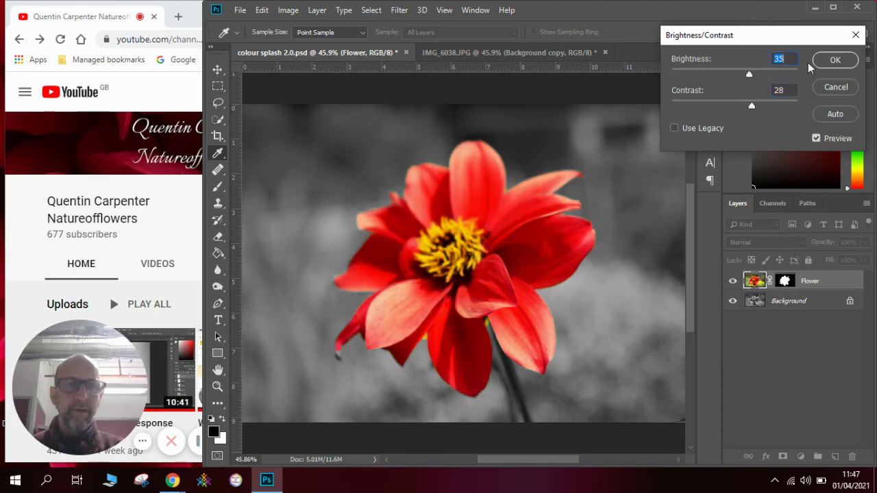
left_click_drag(754, 107, 763, 108)
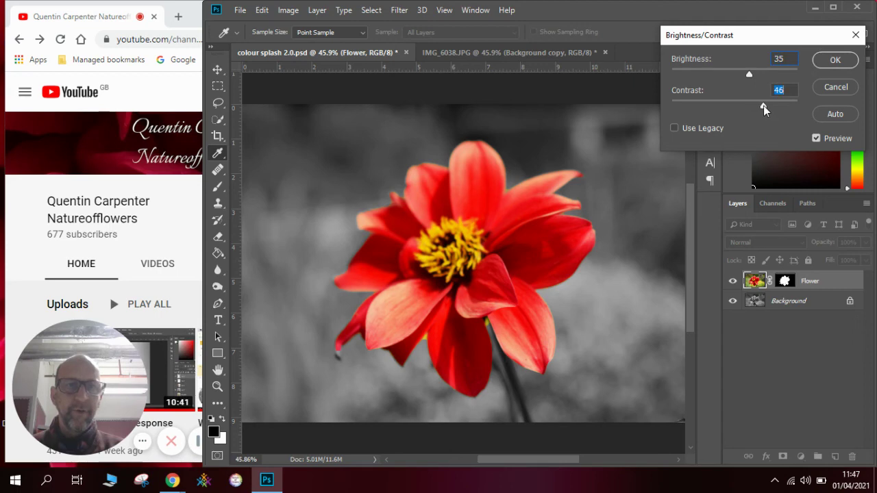
left_click(835, 60)
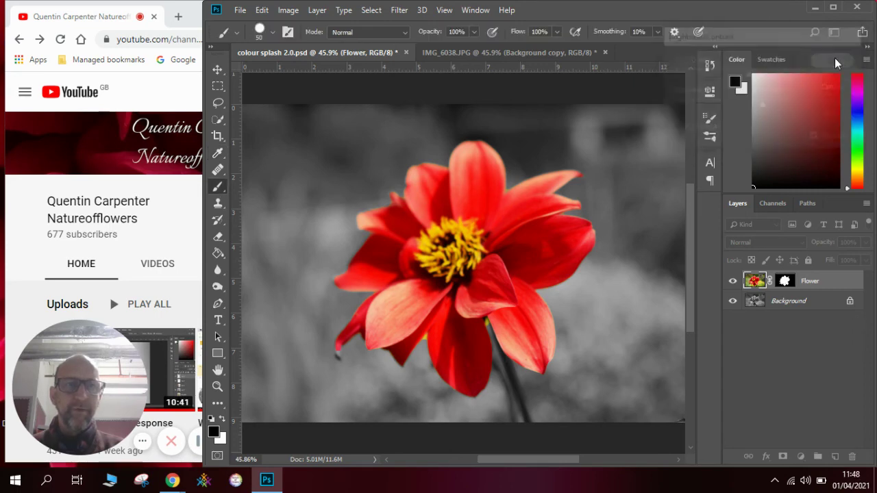
Compare against IMG_6038.JPG, return to colour splash 2.0.psd, and bring the YouTube channel window forward.
left_click(526, 54)
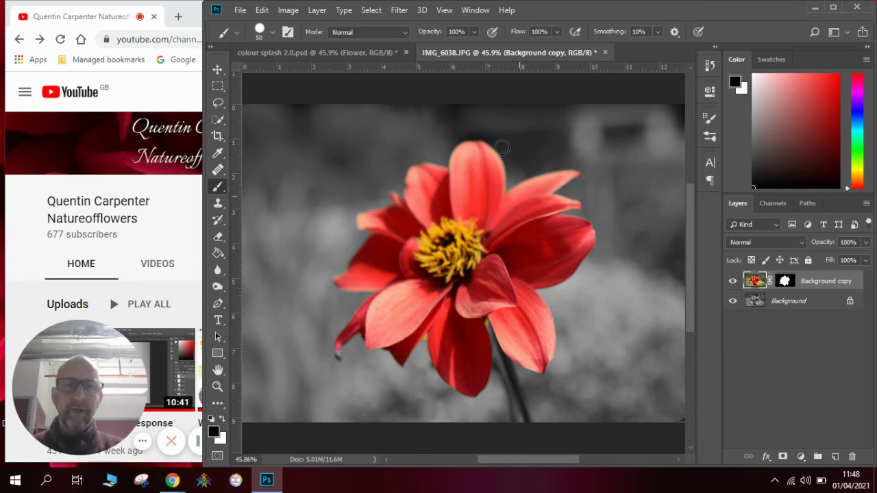
left_click(366, 54)
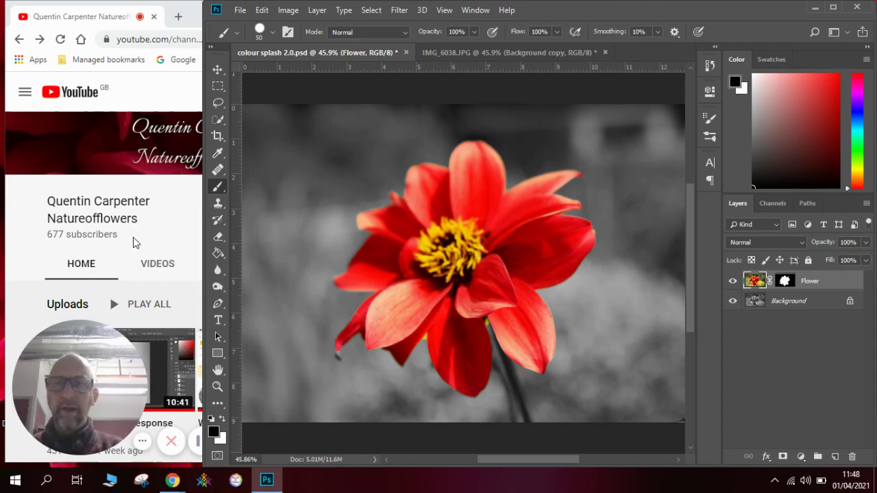
left_click(196, 342)
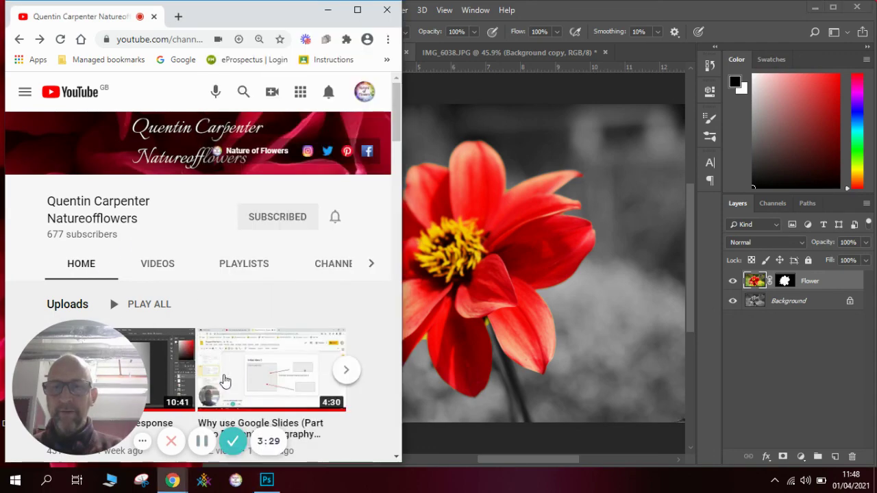